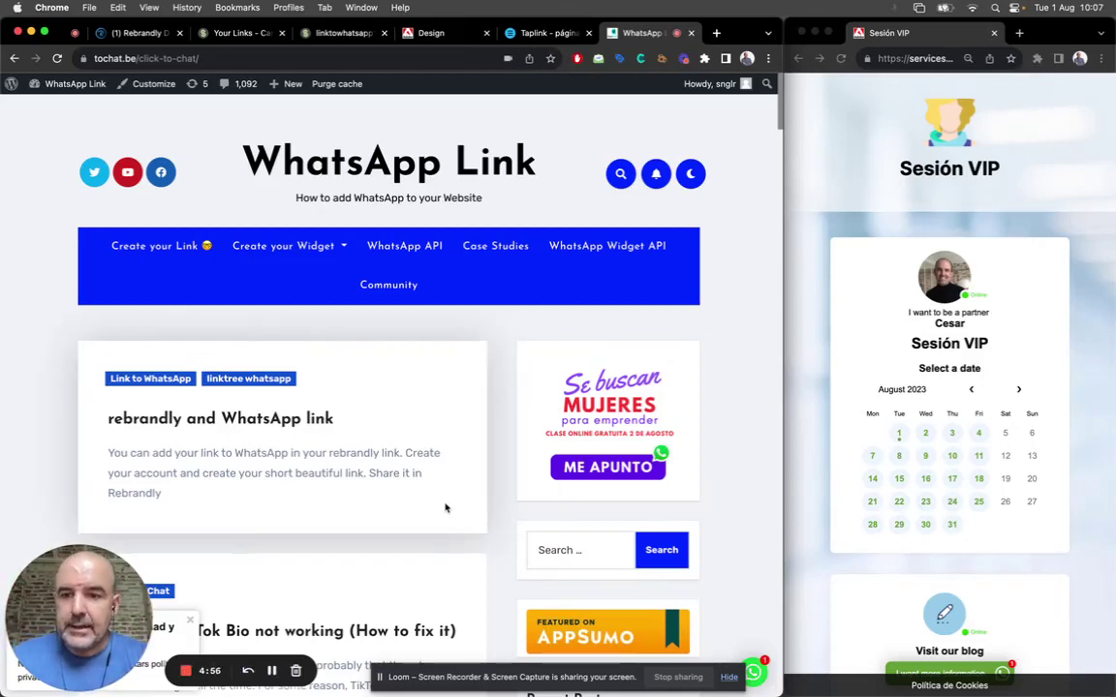
Step: Look through the recent click-to-chat posts on the WhatsApp Link blog, including the rebrandly, TikTok, TapLink.cc and Campsite.bio entries
{"action": "scroll", "coordinate": [403, 517], "scroll_direction": "down", "scroll_amount": 4}
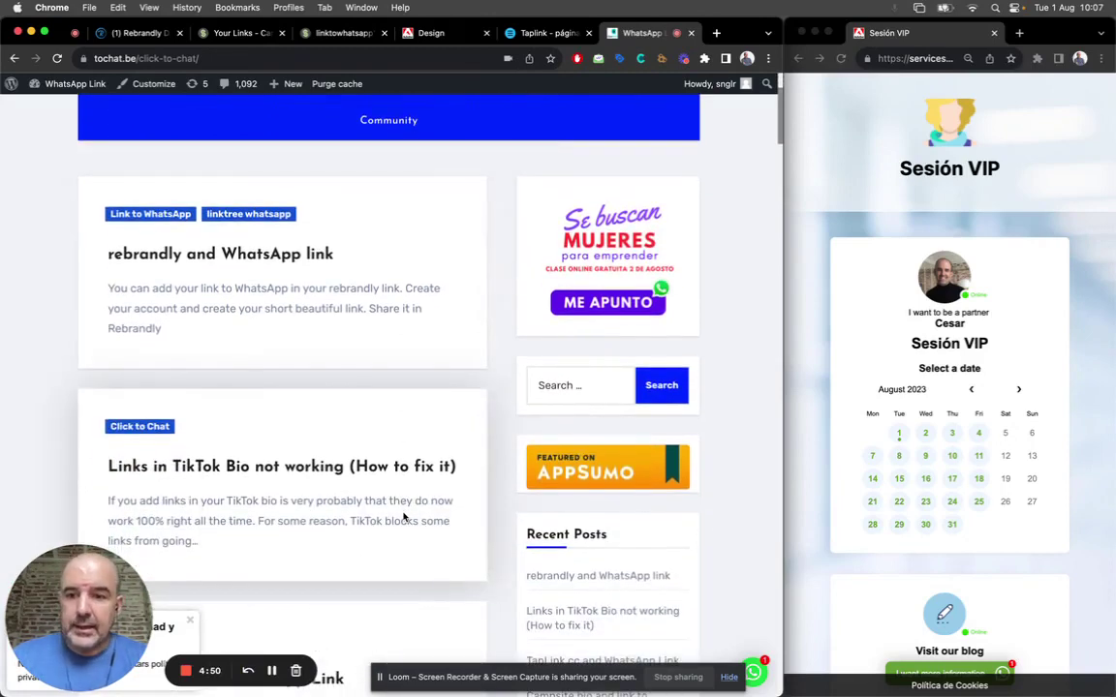
{"action": "scroll", "coordinate": [306, 501], "scroll_direction": "down", "scroll_amount": 7}
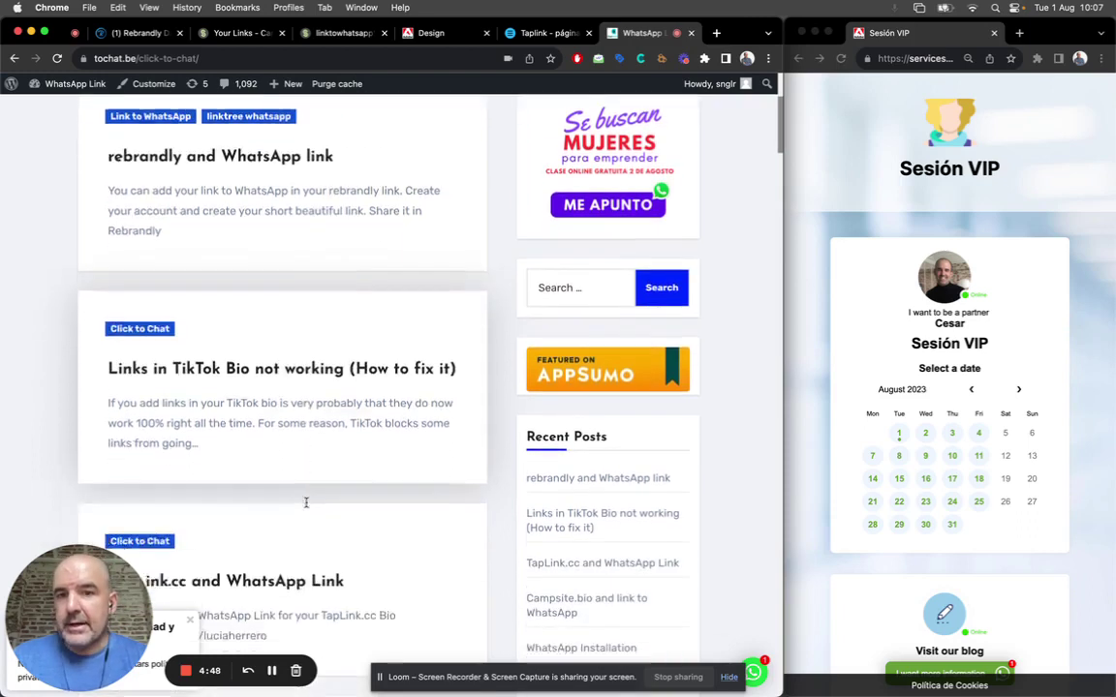
{"action": "scroll", "coordinate": [211, 364], "scroll_direction": "down", "scroll_amount": 3}
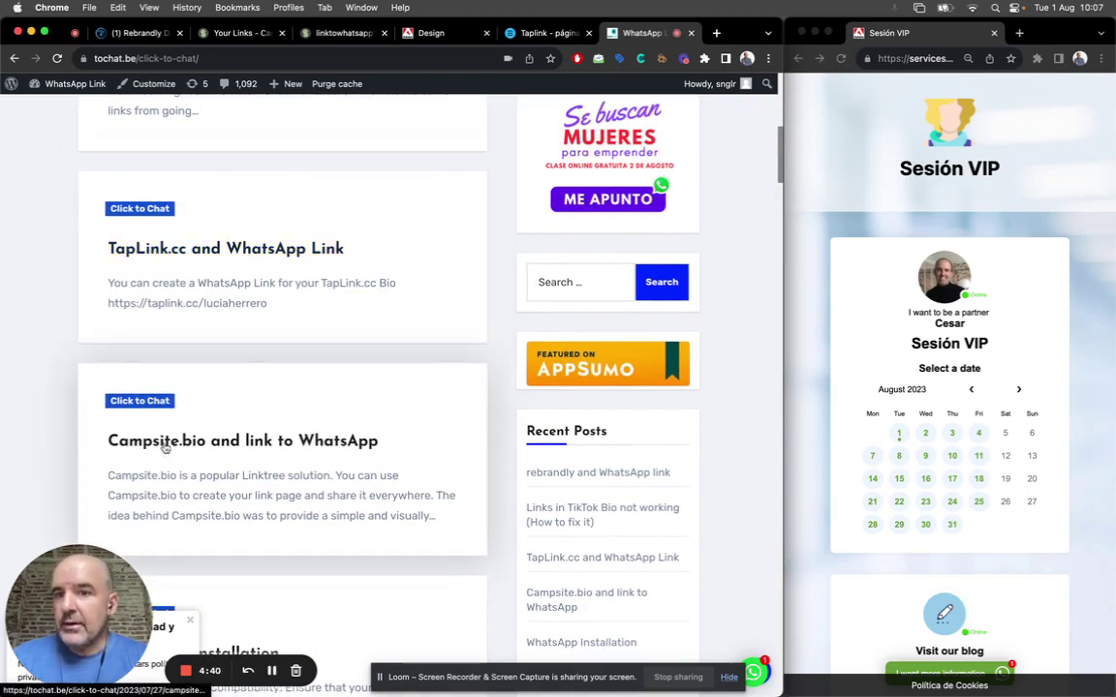
{"action": "scroll", "coordinate": [228, 431], "scroll_direction": "up", "scroll_amount": 5}
{"action": "scroll", "coordinate": [227, 432], "scroll_direction": "up", "scroll_amount": 7}
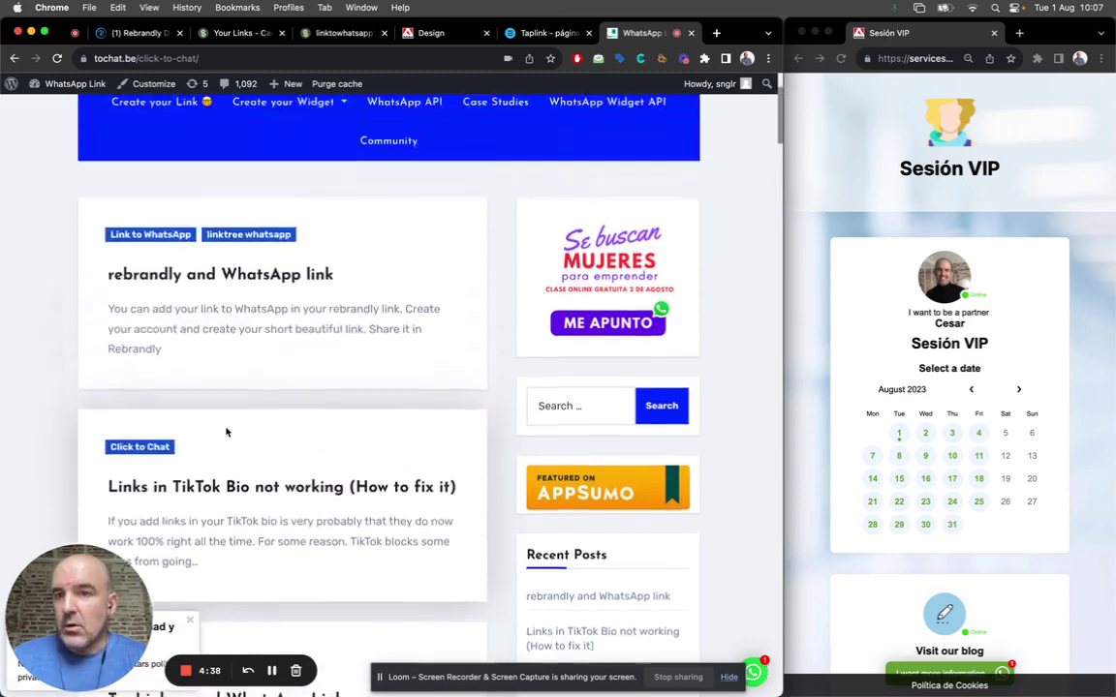
{"action": "scroll", "coordinate": [196, 348], "scroll_direction": "down", "scroll_amount": 8}
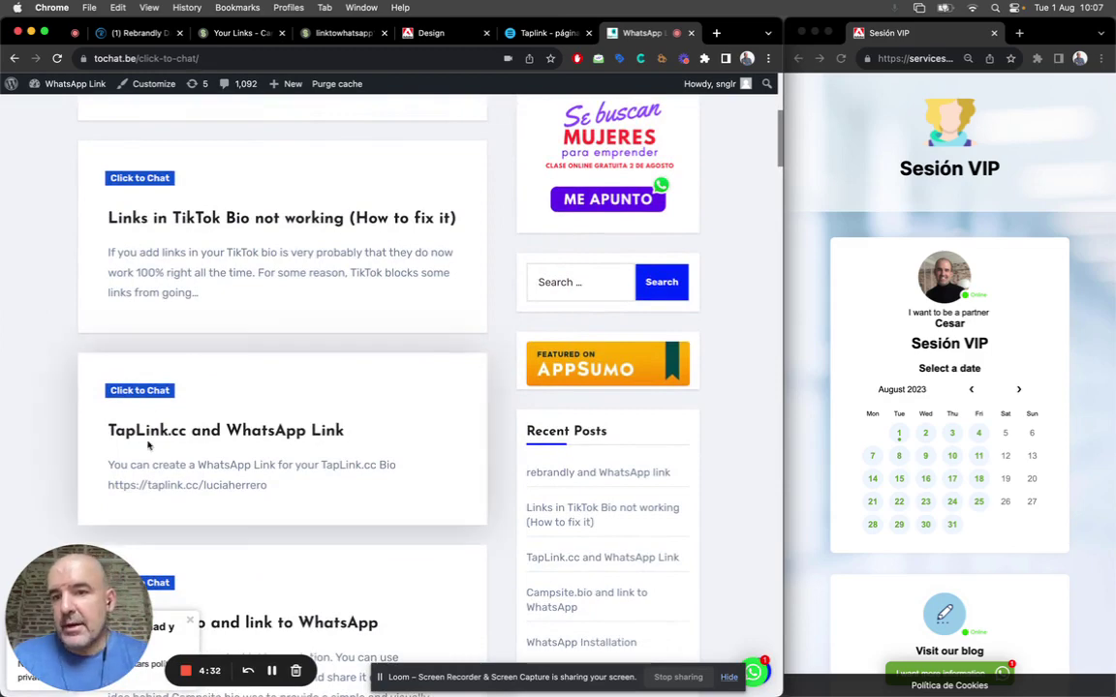
{"action": "scroll", "coordinate": [166, 406], "scroll_direction": "down", "scroll_amount": 5}
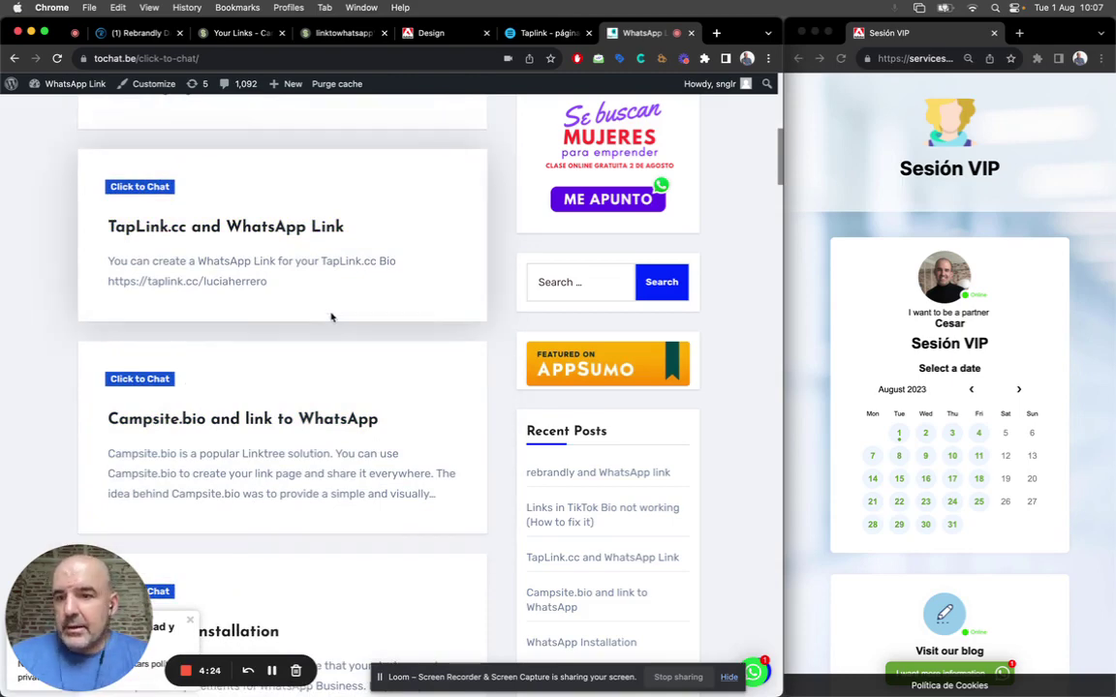
Step: Switch to Taplink and examine the link blocks on the profile's page editor
{"action": "left_click", "coordinate": [546, 34]}
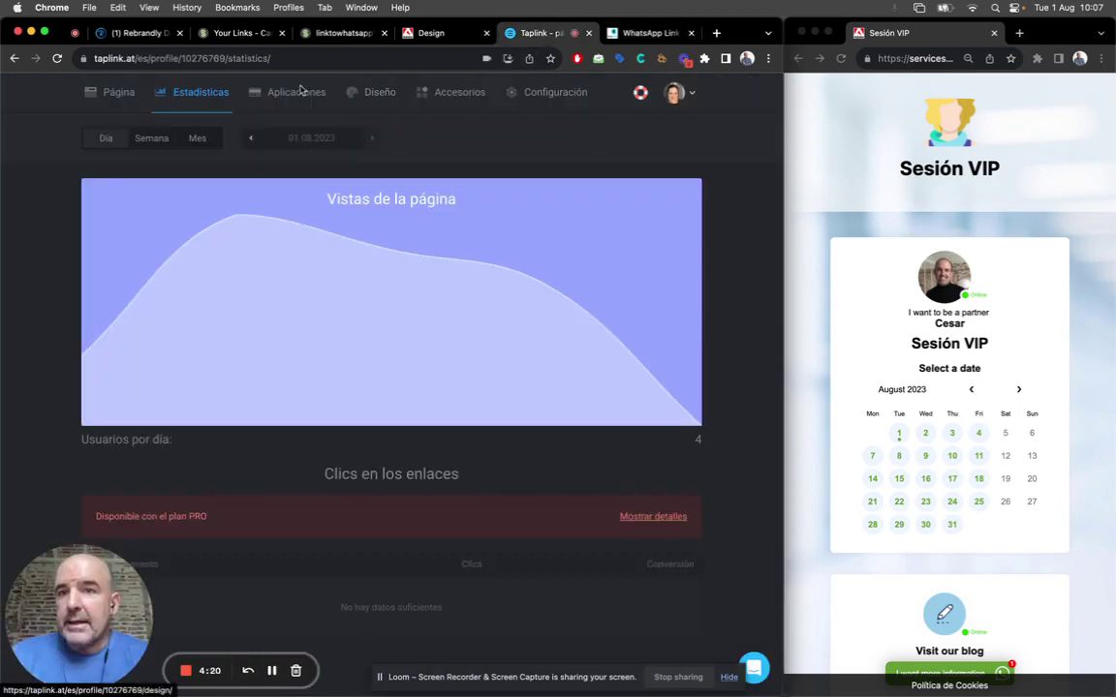
{"action": "left_click", "coordinate": [113, 92]}
{"action": "scroll", "coordinate": [373, 323], "scroll_direction": "down", "scroll_amount": 3}
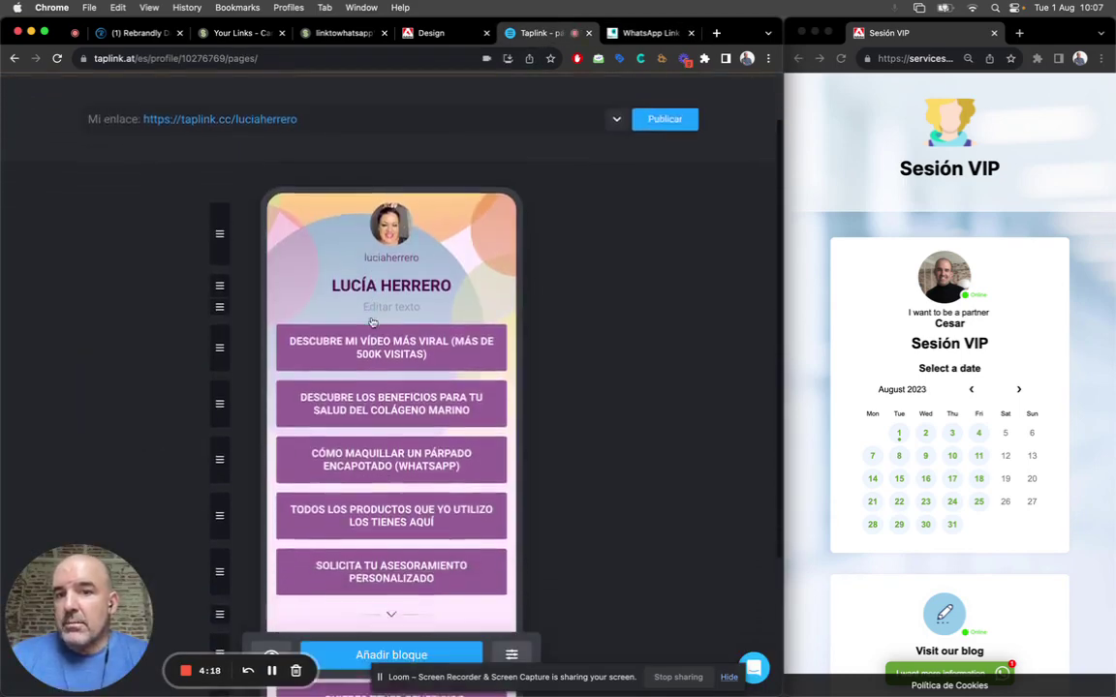
{"action": "scroll", "coordinate": [372, 323], "scroll_direction": "down", "scroll_amount": 1}
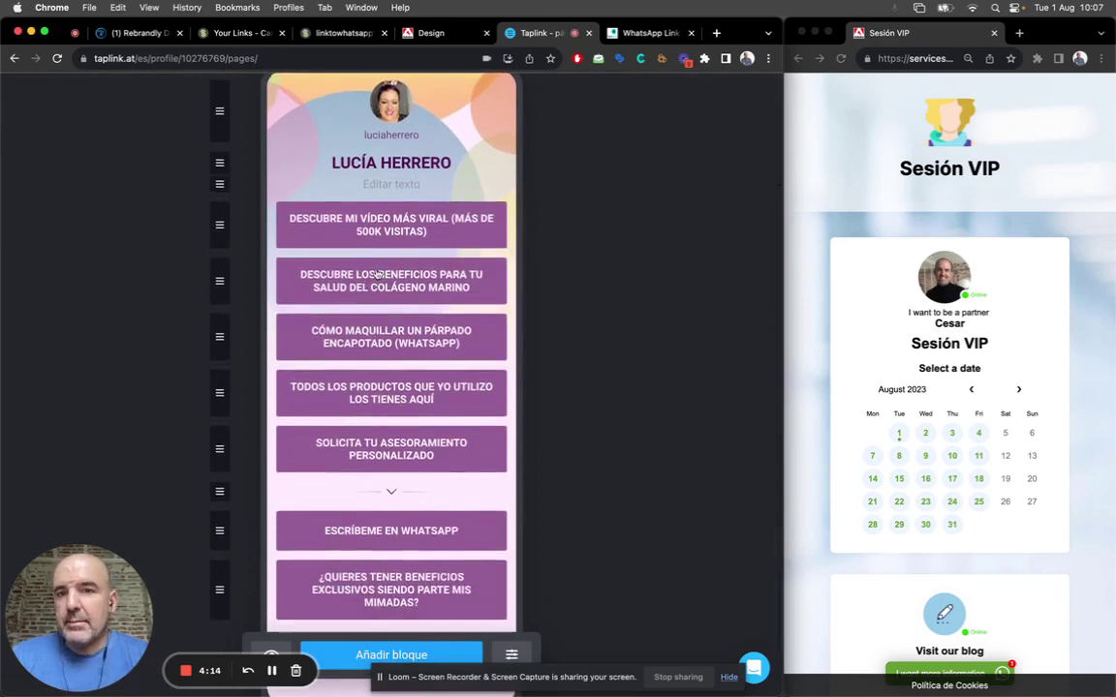
{"action": "scroll", "coordinate": [368, 233], "scroll_direction": "up", "scroll_amount": 1}
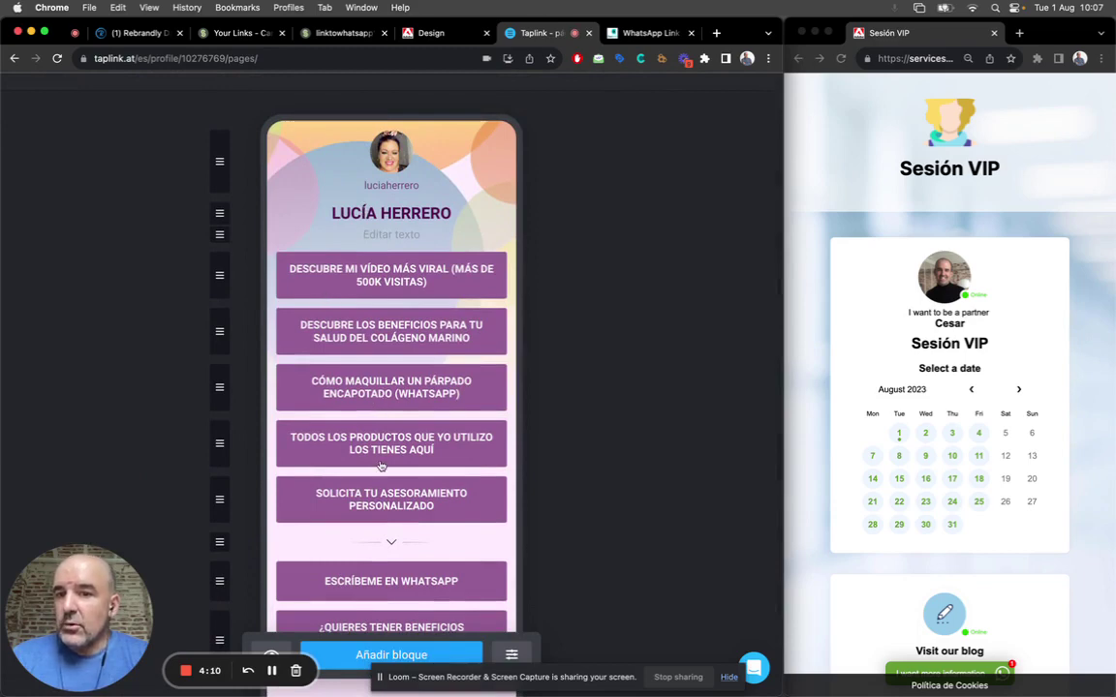
{"action": "scroll", "coordinate": [349, 399], "scroll_direction": "up", "scroll_amount": 3}
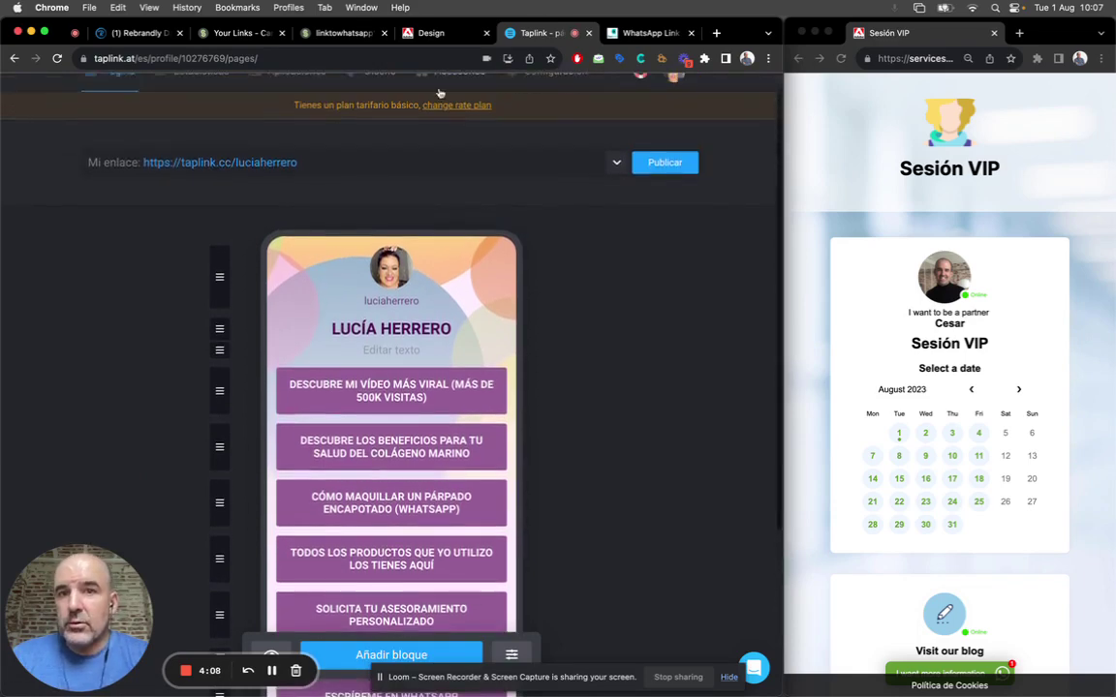
Step: View the public linktowhatsapp Campsite page and the link editor of the same profile
{"action": "left_click", "coordinate": [339, 32]}
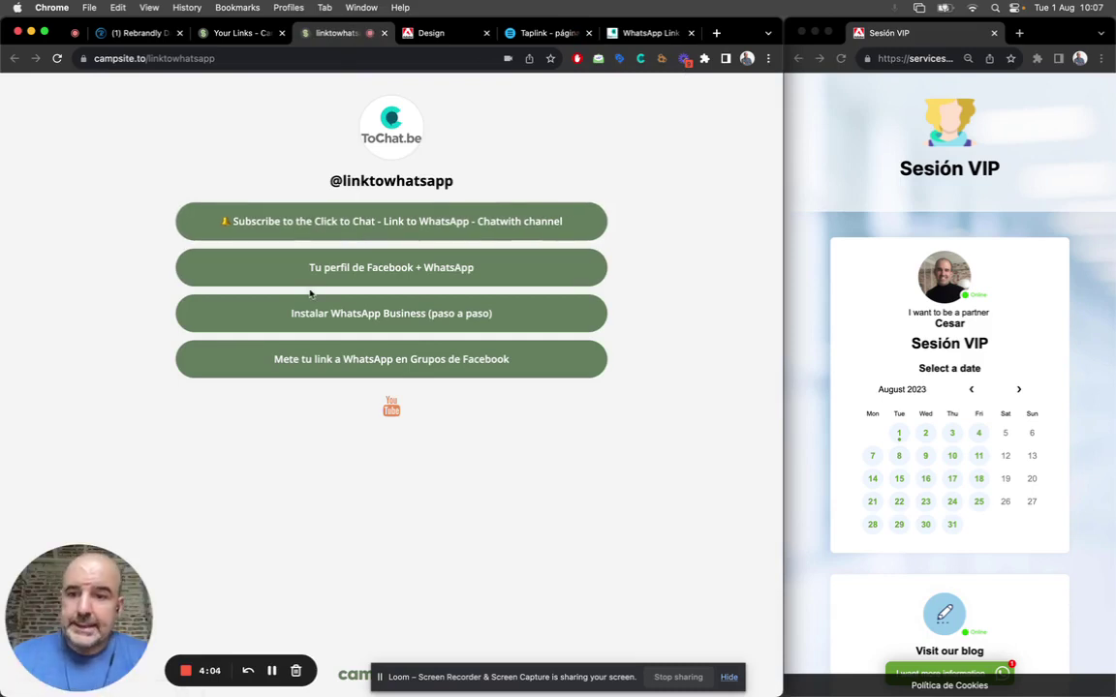
{"action": "left_click", "coordinate": [232, 33]}
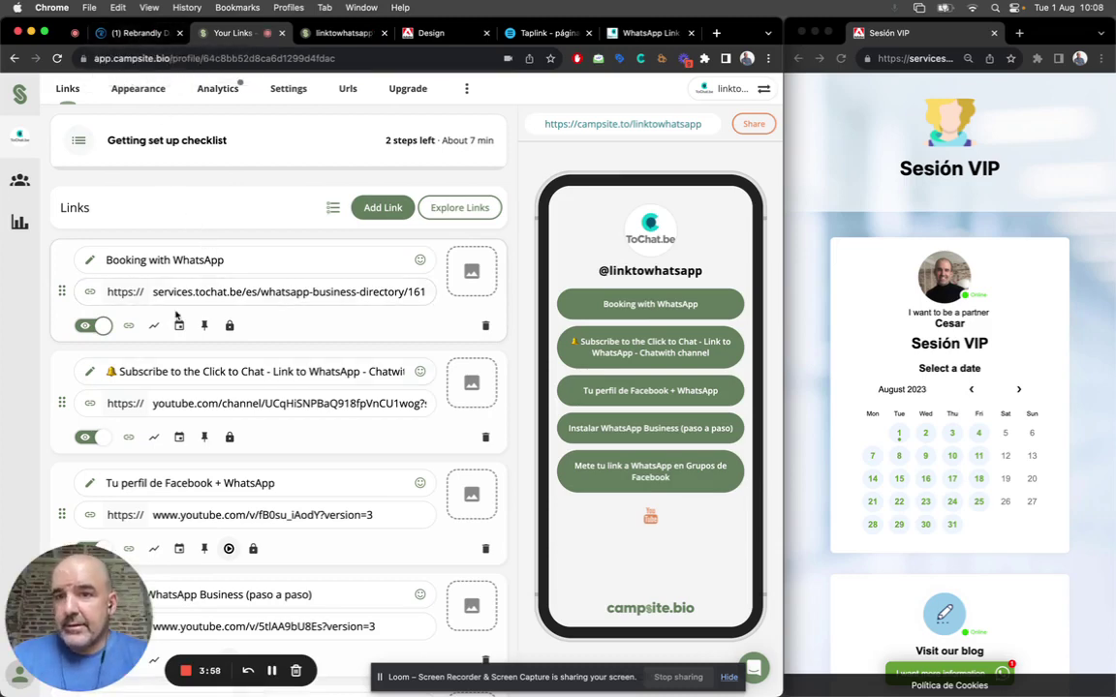
Step: Check the Campsite overview report and reopen the linktowhatsapp profile from the account home page
{"action": "left_click", "coordinate": [19, 221]}
{"action": "scroll", "coordinate": [247, 285], "scroll_direction": "down", "scroll_amount": 1}
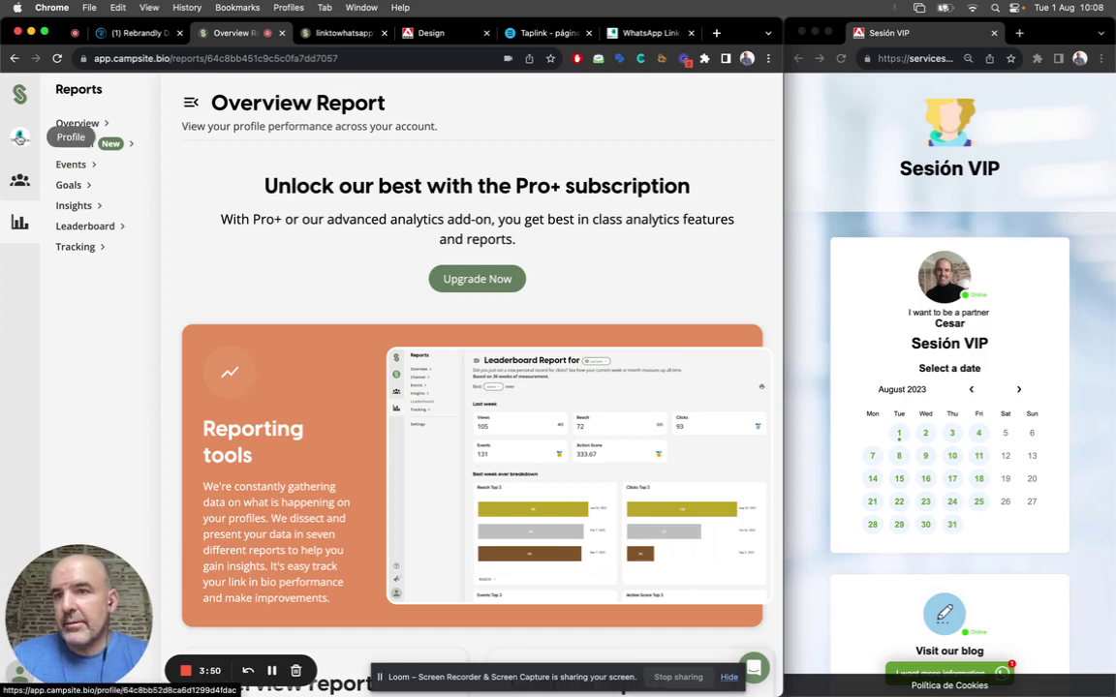
{"action": "left_click", "coordinate": [20, 94]}
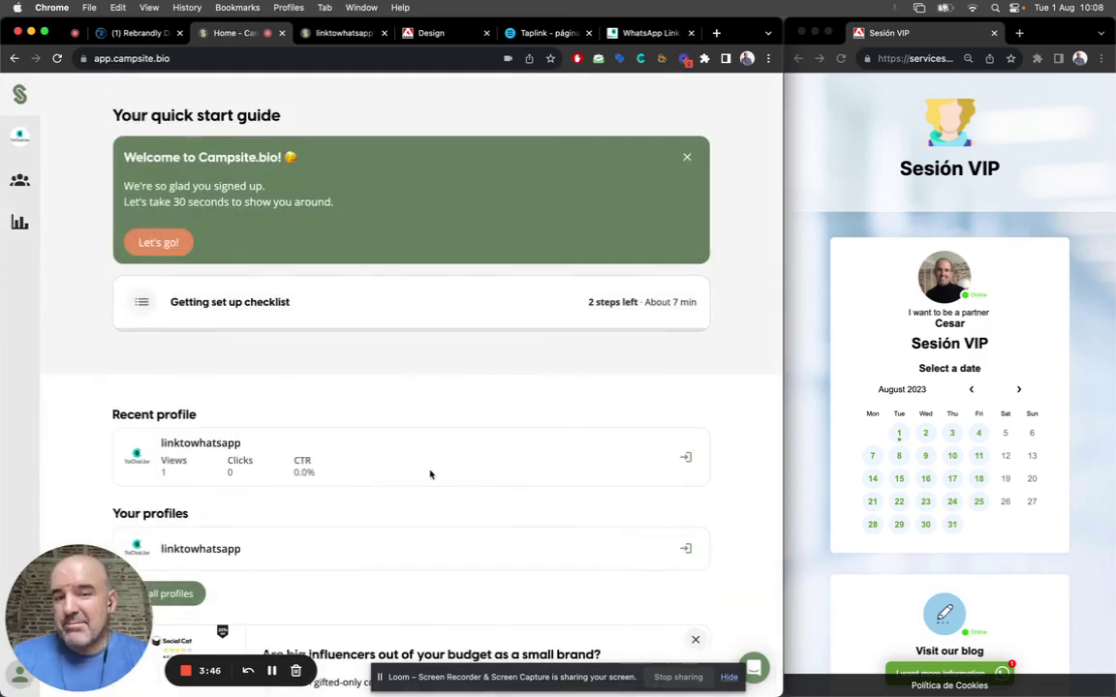
{"action": "left_click", "coordinate": [685, 457]}
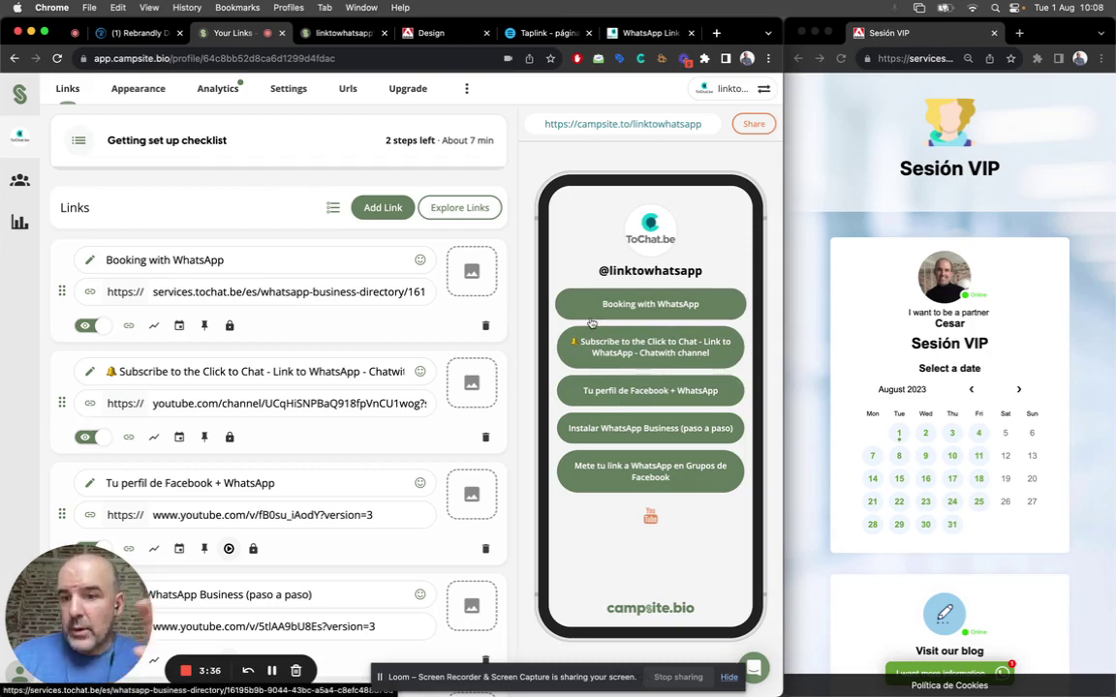
Step: Walk through the Sesión VIP booking for August 9, 2023 at 09:00 AM up to the details form, and return to the calendar
{"action": "left_click", "coordinate": [591, 319]}
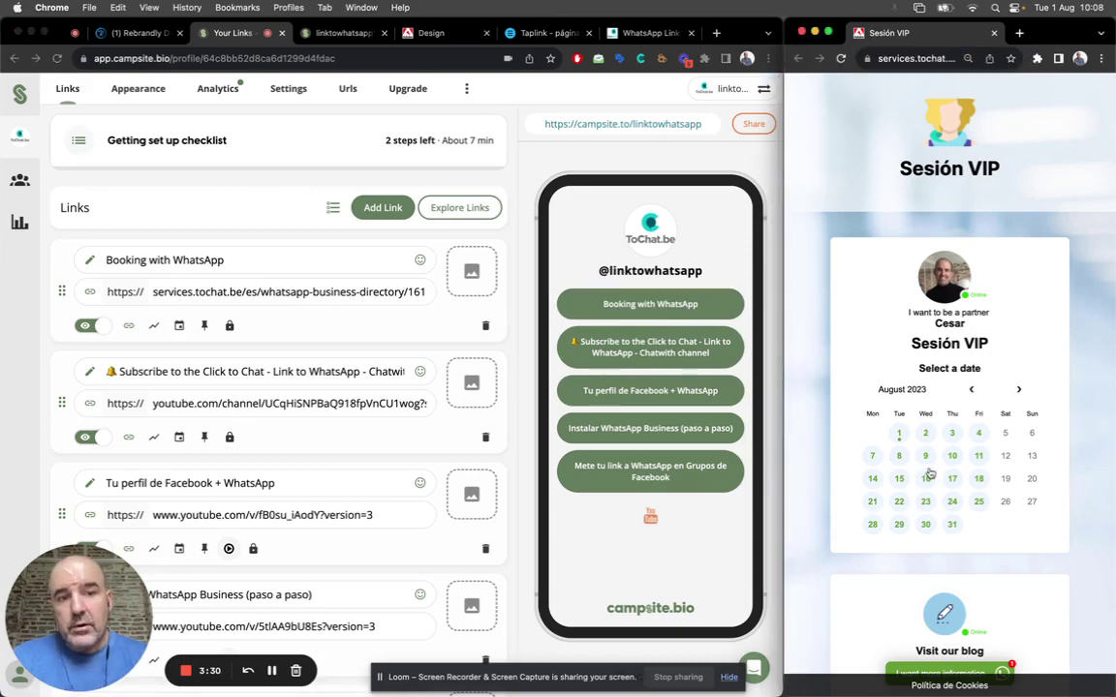
{"action": "left_click", "coordinate": [925, 456]}
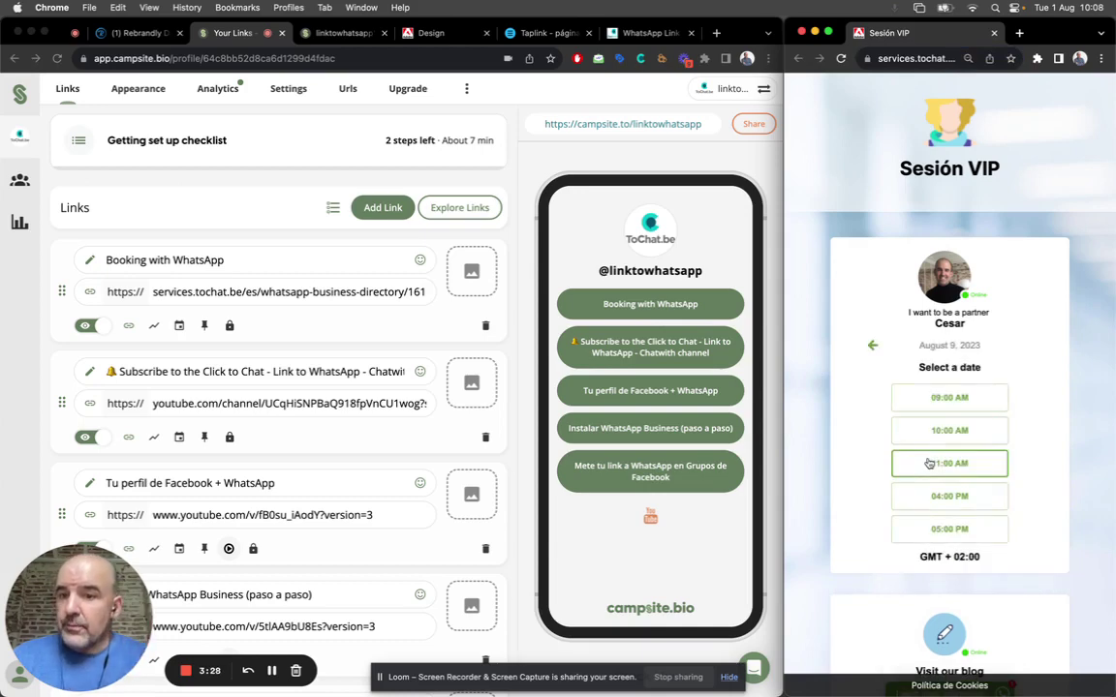
{"action": "left_click", "coordinate": [959, 398]}
{"action": "left_click", "coordinate": [979, 398]}
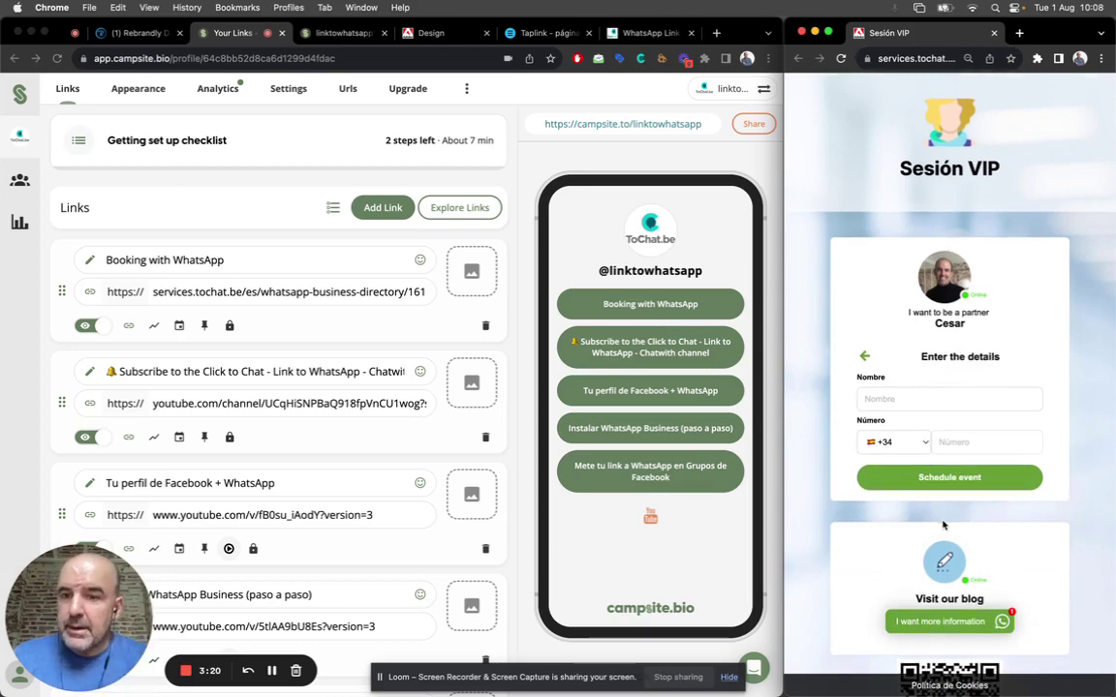
{"action": "left_click", "coordinate": [864, 355]}
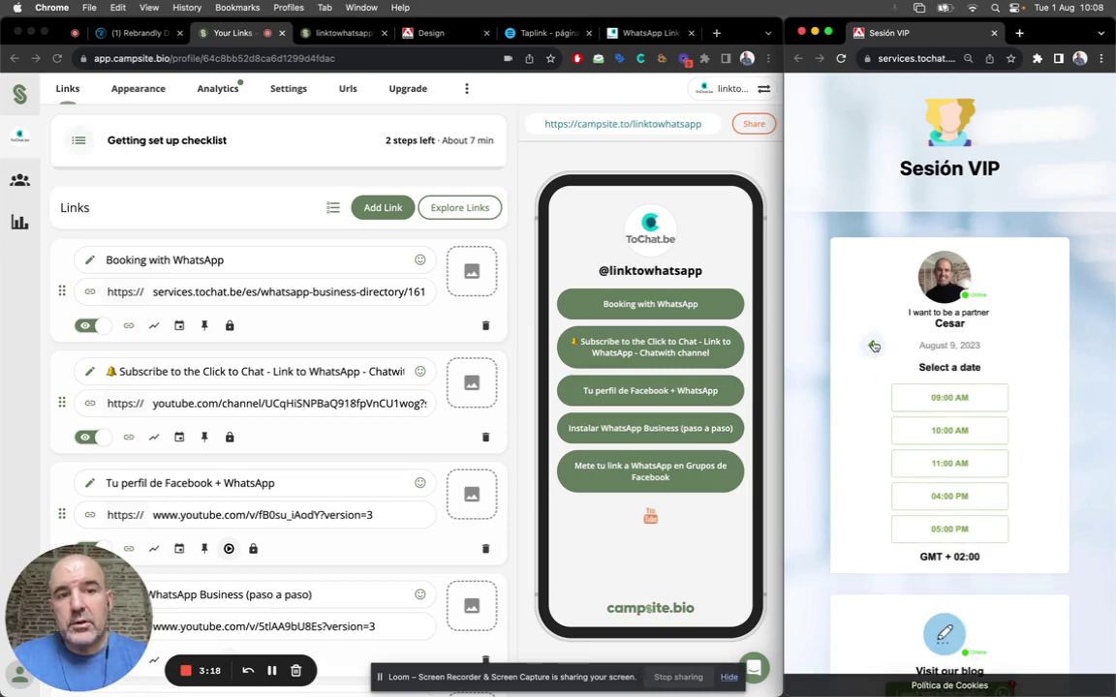
{"action": "left_click", "coordinate": [900, 59]}
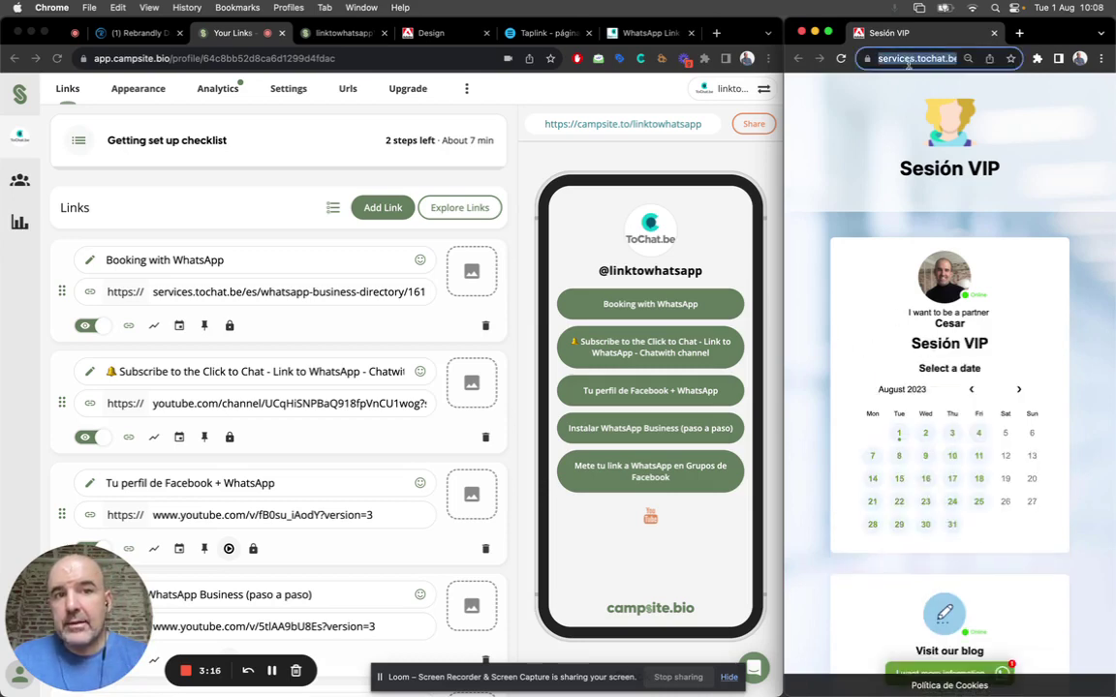
{"action": "left_click", "coordinate": [532, 215]}
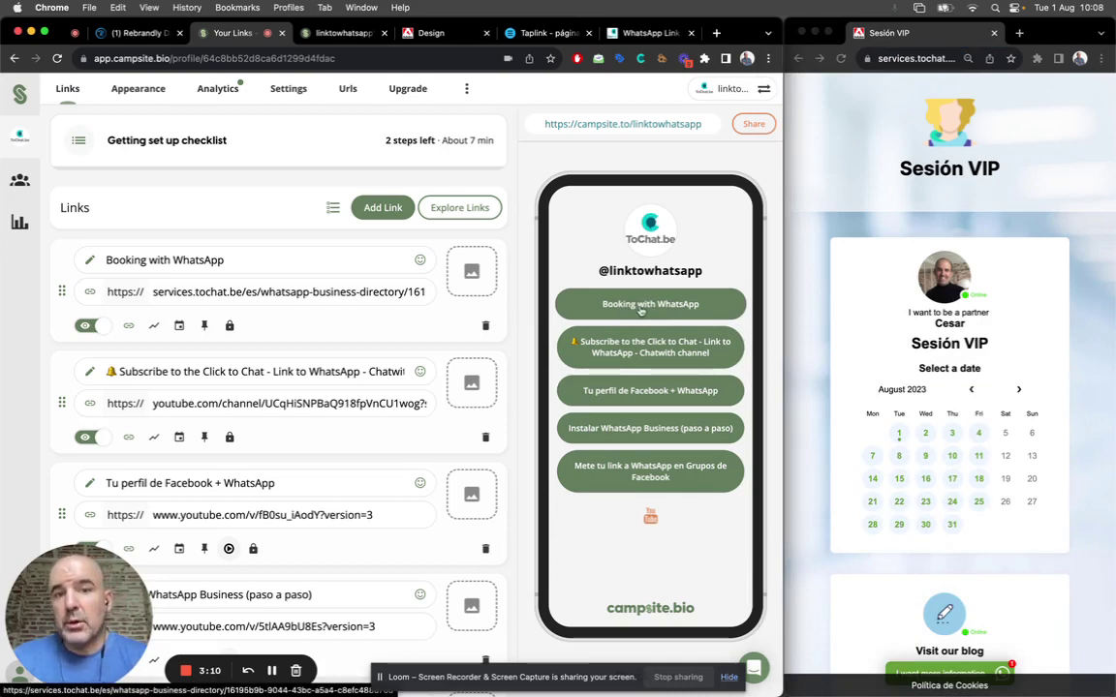
{"action": "left_click", "coordinate": [939, 391]}
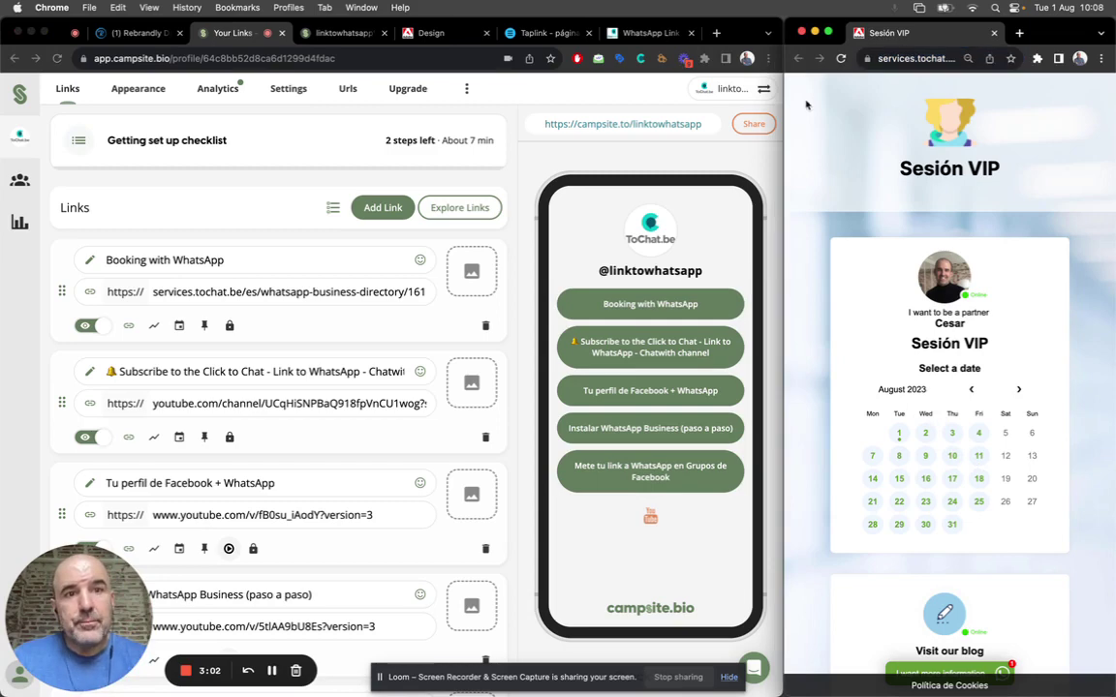
Step: Switch to the tochat.be dashboard, open the Sesión VIP widget's general settings and collapse its booking preview
{"action": "left_click", "coordinate": [644, 33]}
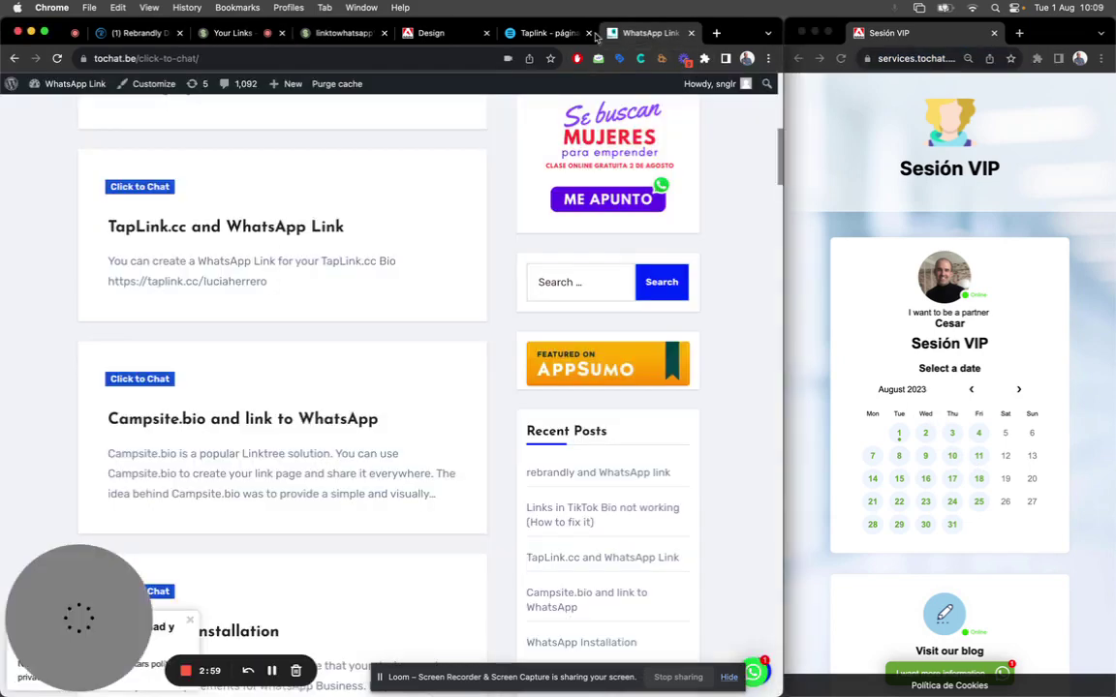
{"action": "left_click", "coordinate": [434, 33]}
{"action": "scroll", "coordinate": [481, 249], "scroll_direction": "up", "scroll_amount": 10}
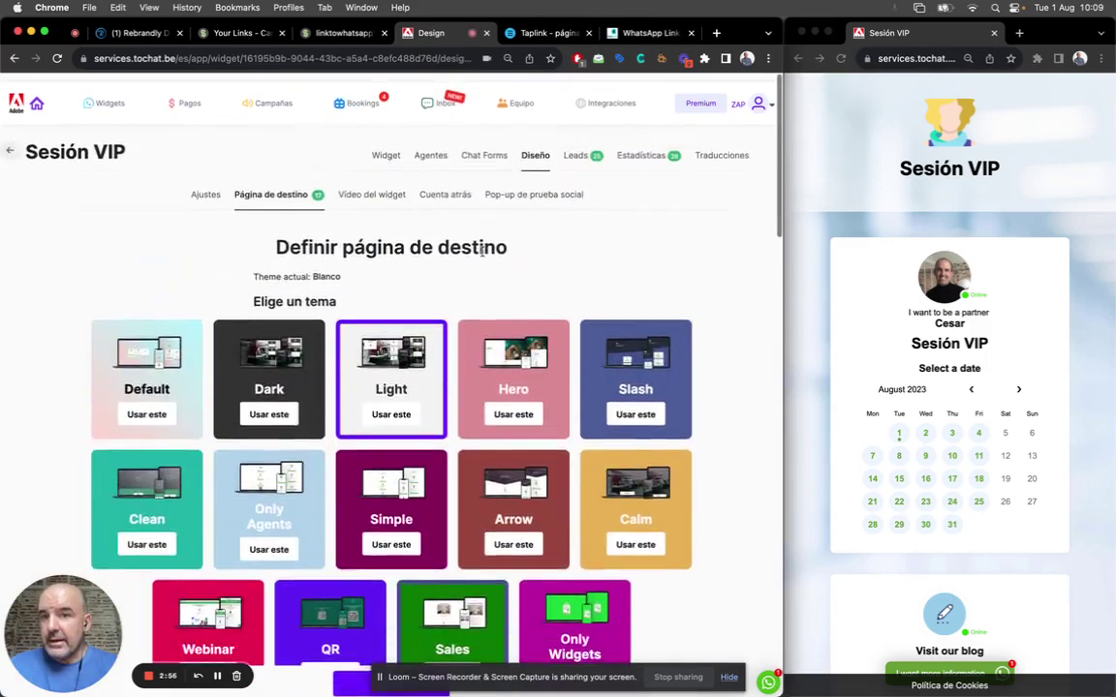
{"action": "left_click", "coordinate": [385, 153]}
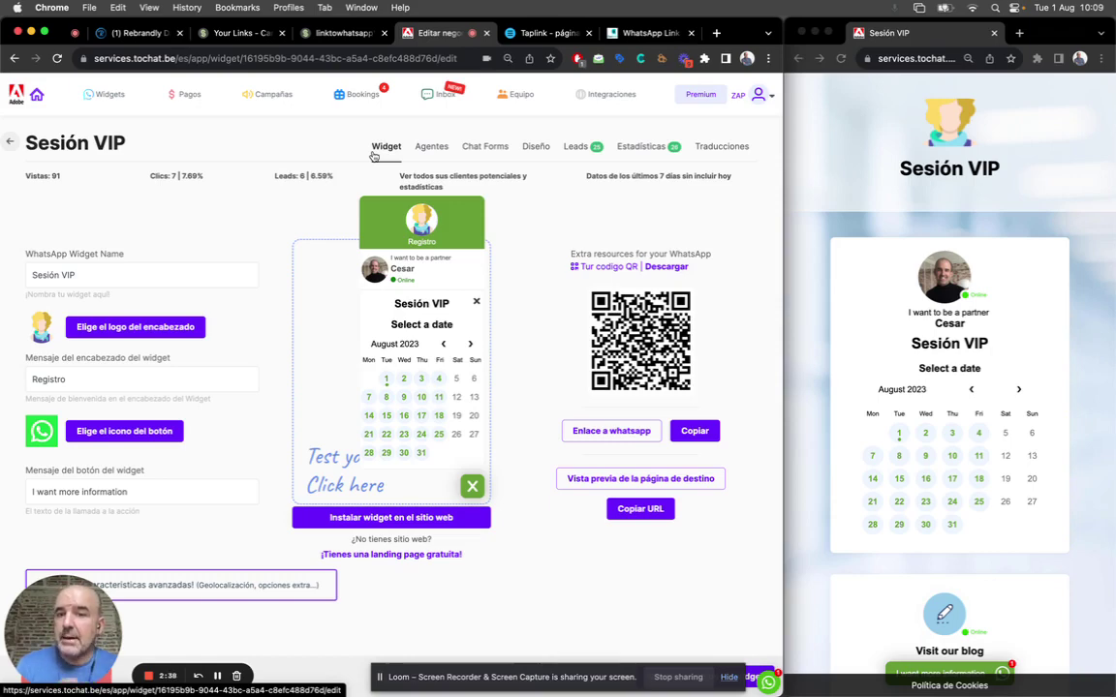
{"action": "left_click", "coordinate": [471, 485]}
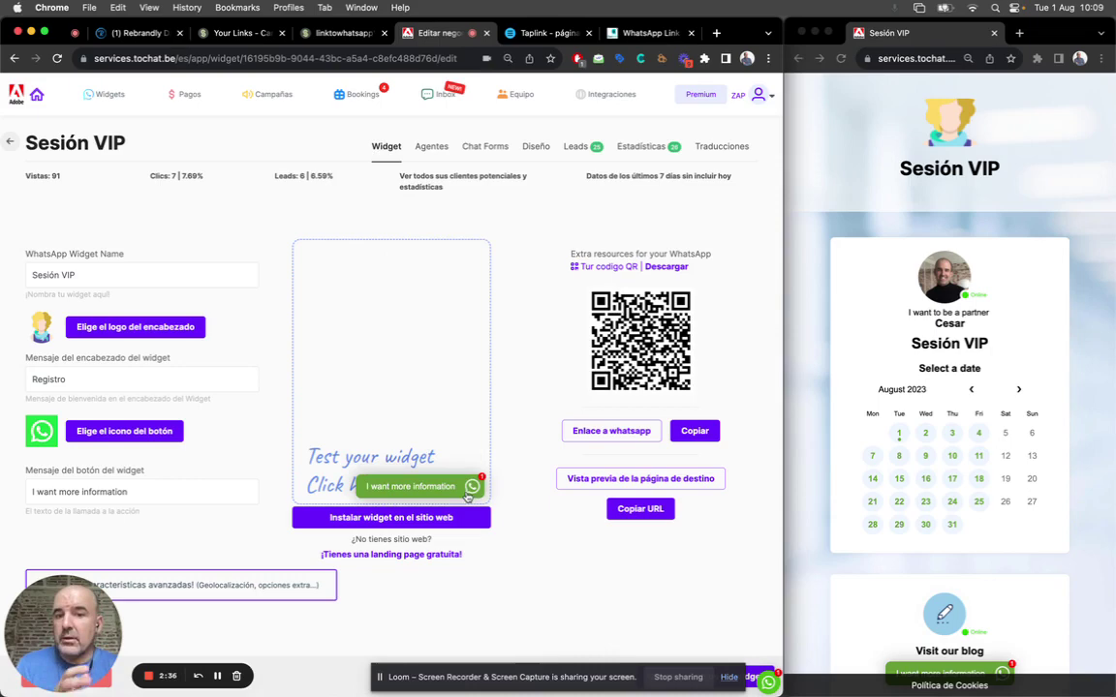
Step: Open the list of all created widgets and browse through it
{"action": "mouse_move", "coordinate": [114, 97]}
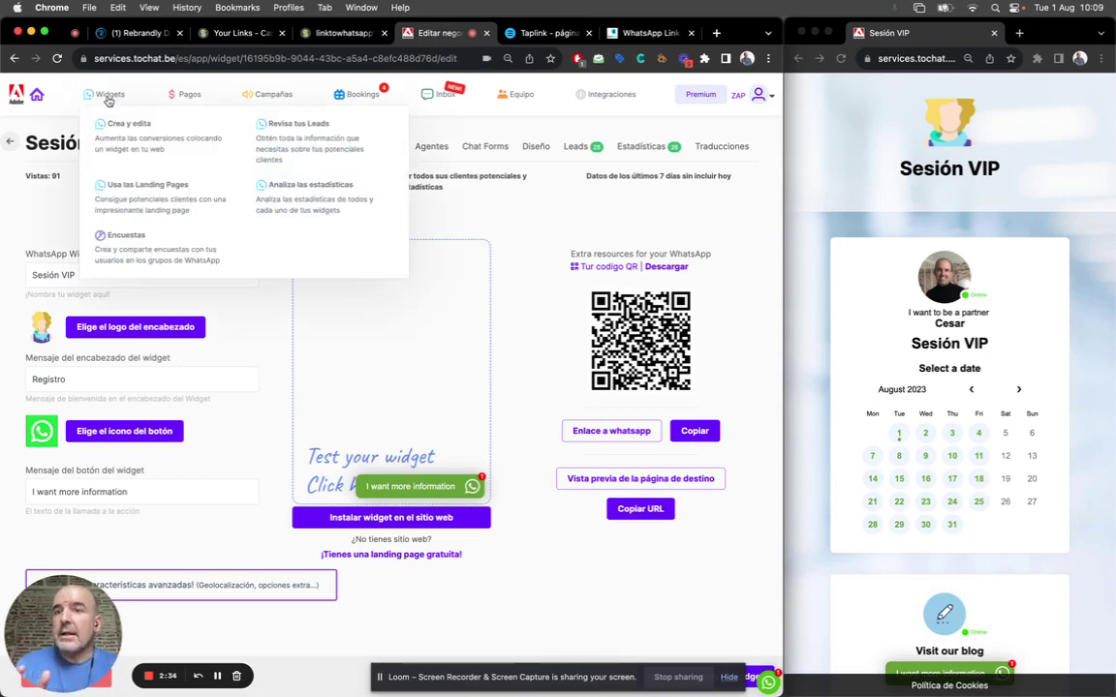
{"action": "left_click", "coordinate": [117, 130]}
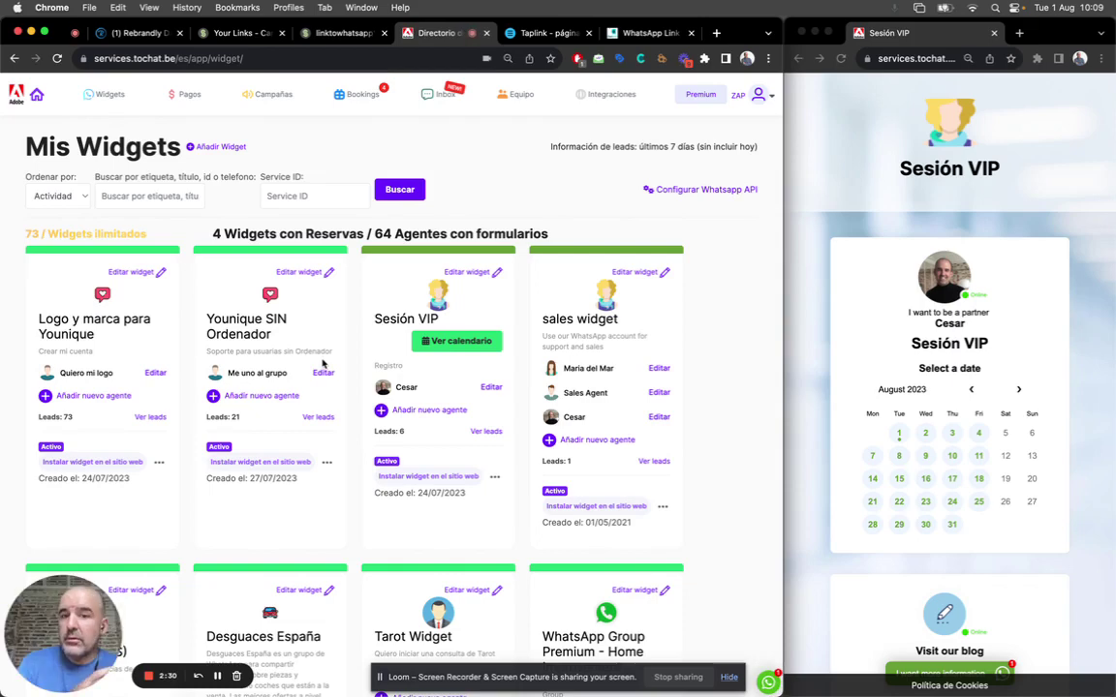
{"action": "scroll", "coordinate": [287, 363], "scroll_direction": "down", "scroll_amount": 5}
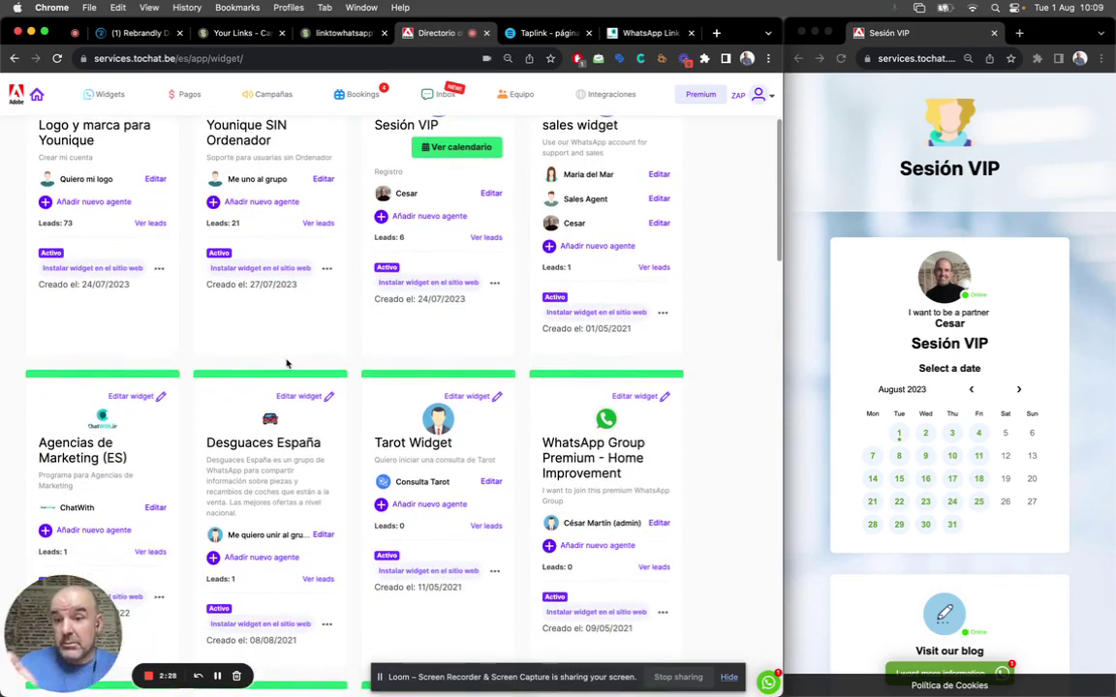
{"action": "scroll", "coordinate": [287, 363], "scroll_direction": "down", "scroll_amount": 3}
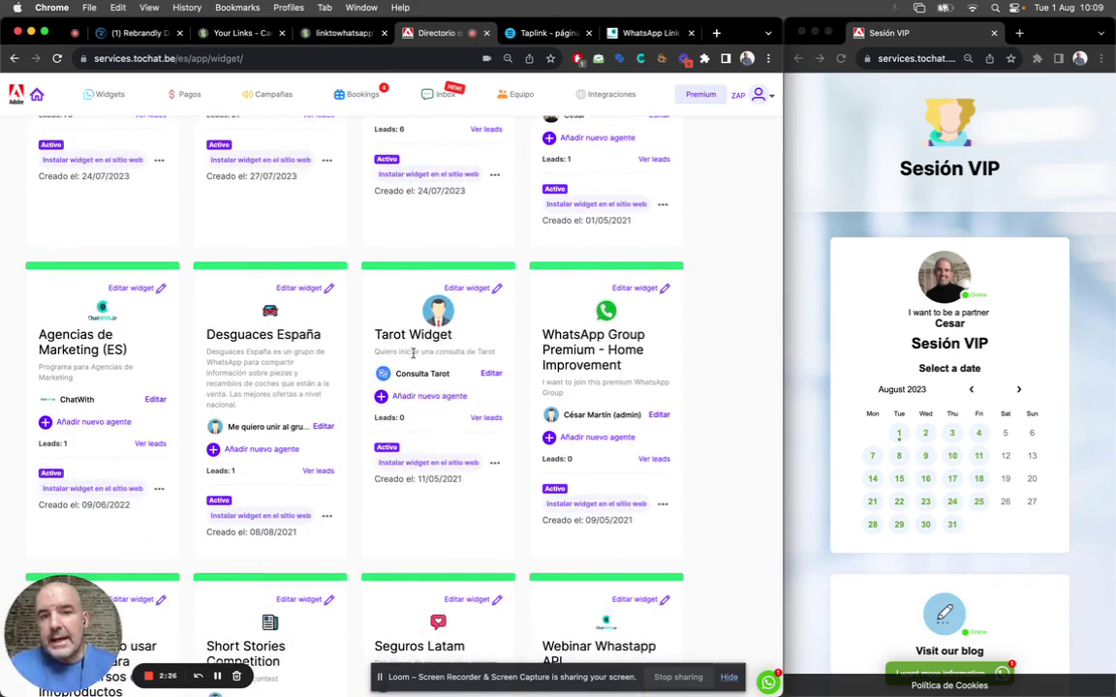
Step: Open the Tarot Widget, expand its chat preview, and return to the widget list
{"action": "left_click", "coordinate": [410, 337]}
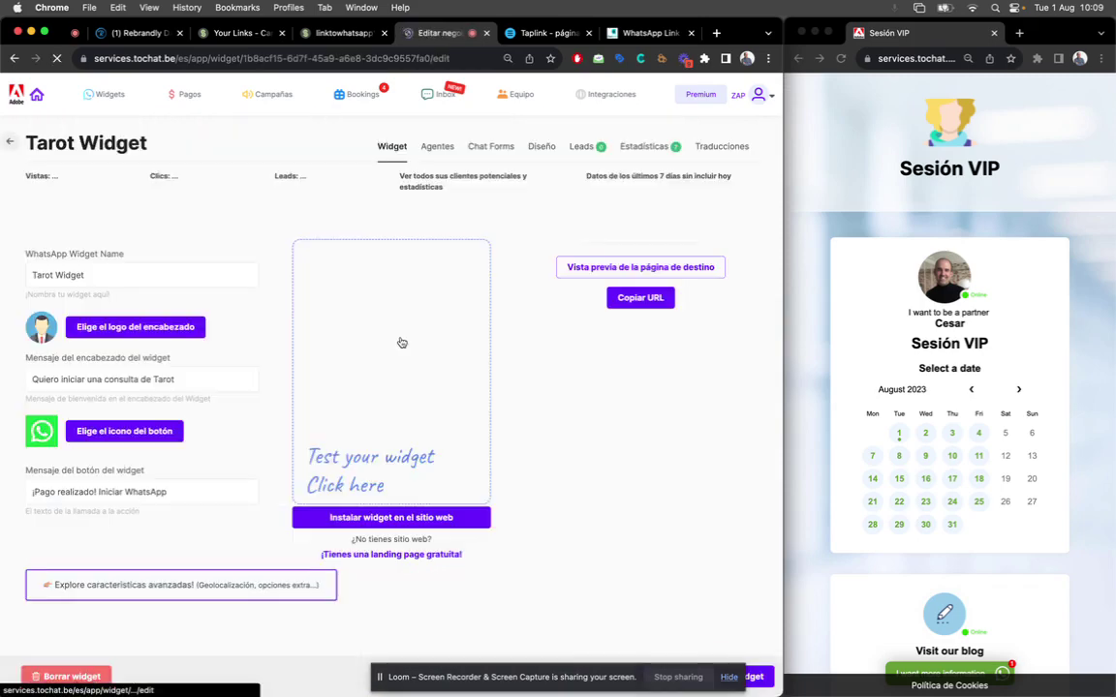
{"action": "left_click", "coordinate": [407, 487]}
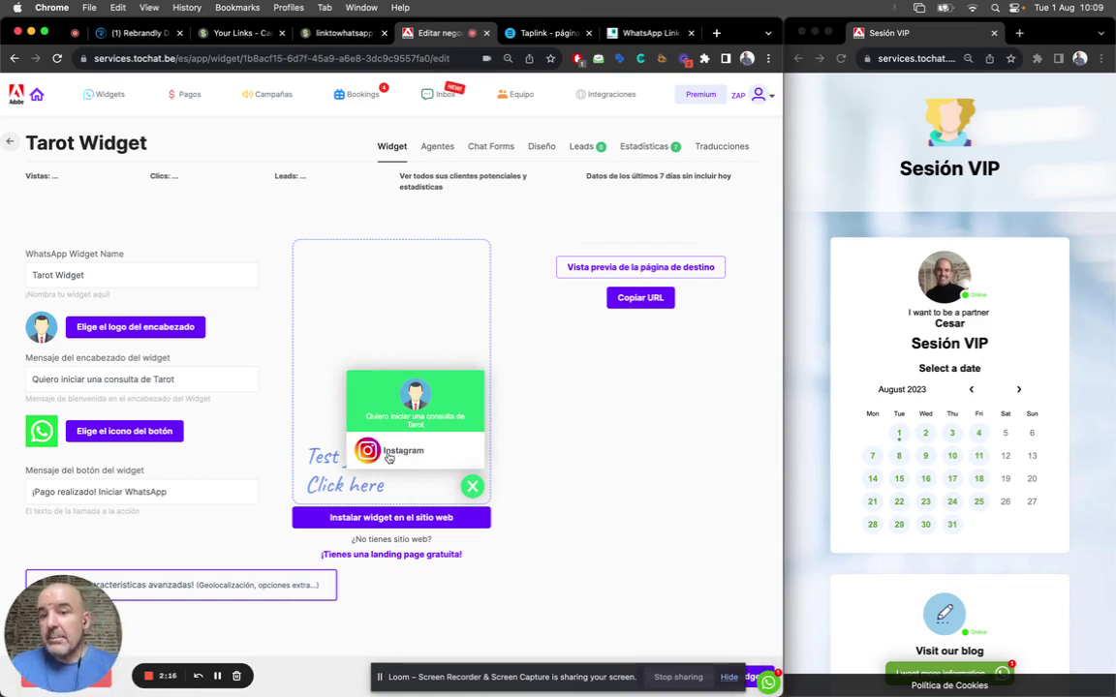
{"action": "left_click", "coordinate": [15, 58]}
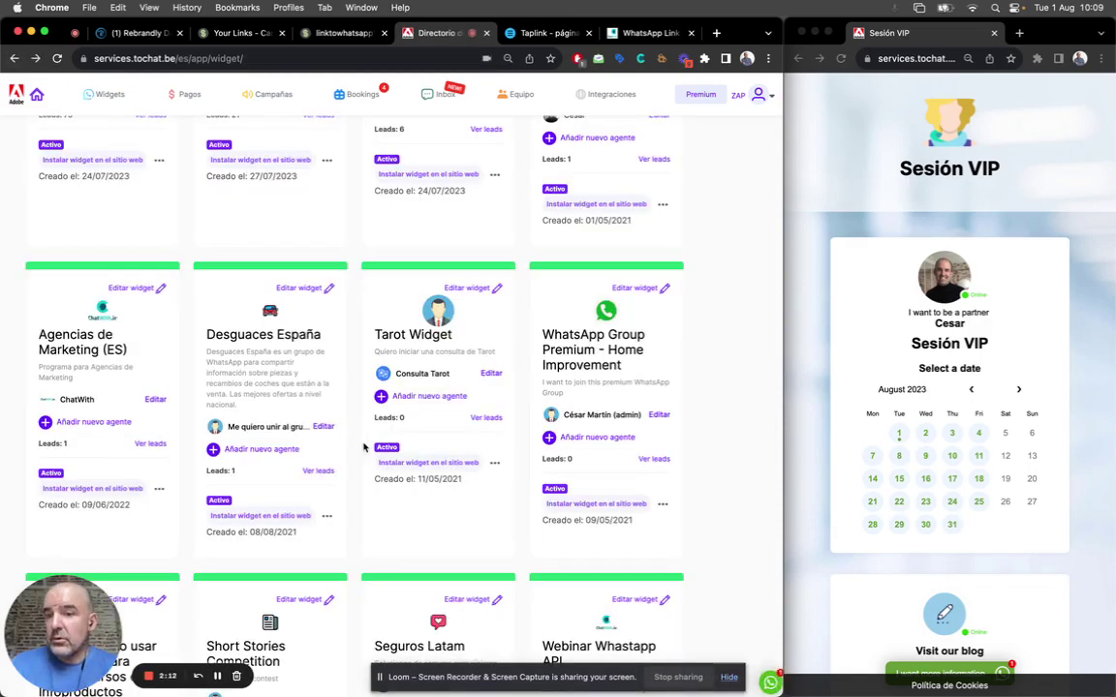
{"action": "scroll", "coordinate": [456, 481], "scroll_direction": "down", "scroll_amount": 4}
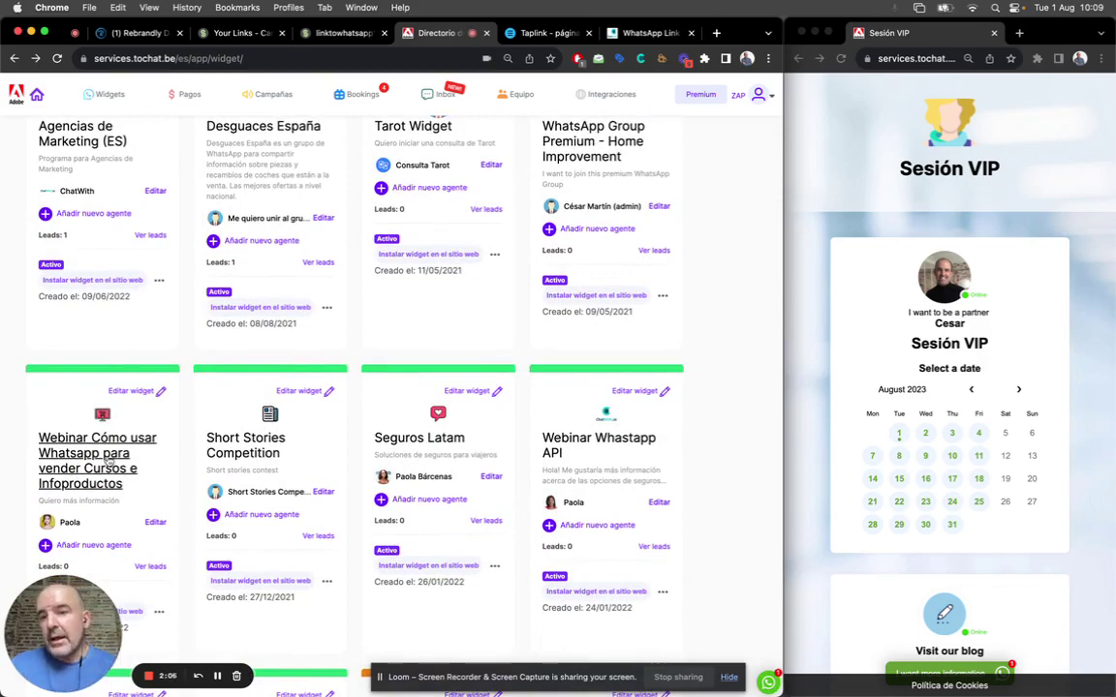
Step: Browse the widget list, open the Sesión VIP widget and copy its landing page URL
{"action": "scroll", "coordinate": [161, 474], "scroll_direction": "down", "scroll_amount": 3}
{"action": "scroll", "coordinate": [161, 475], "scroll_direction": "down", "scroll_amount": 5}
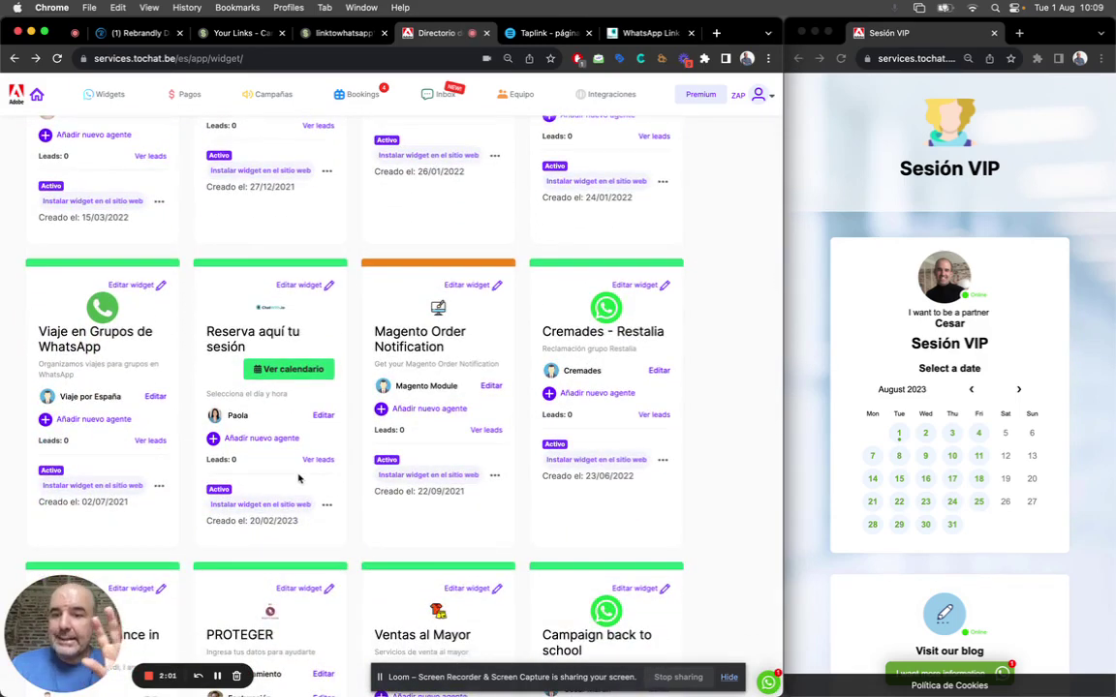
{"action": "scroll", "coordinate": [273, 414], "scroll_direction": "down", "scroll_amount": 10}
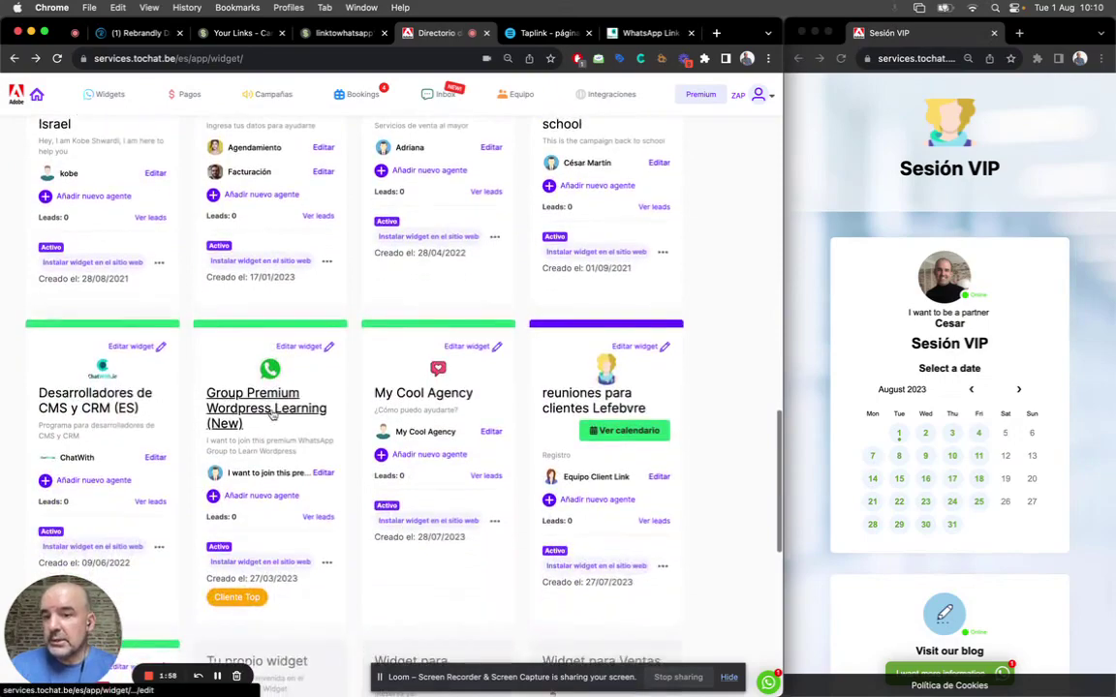
{"action": "scroll", "coordinate": [290, 416], "scroll_direction": "up", "scroll_amount": 15}
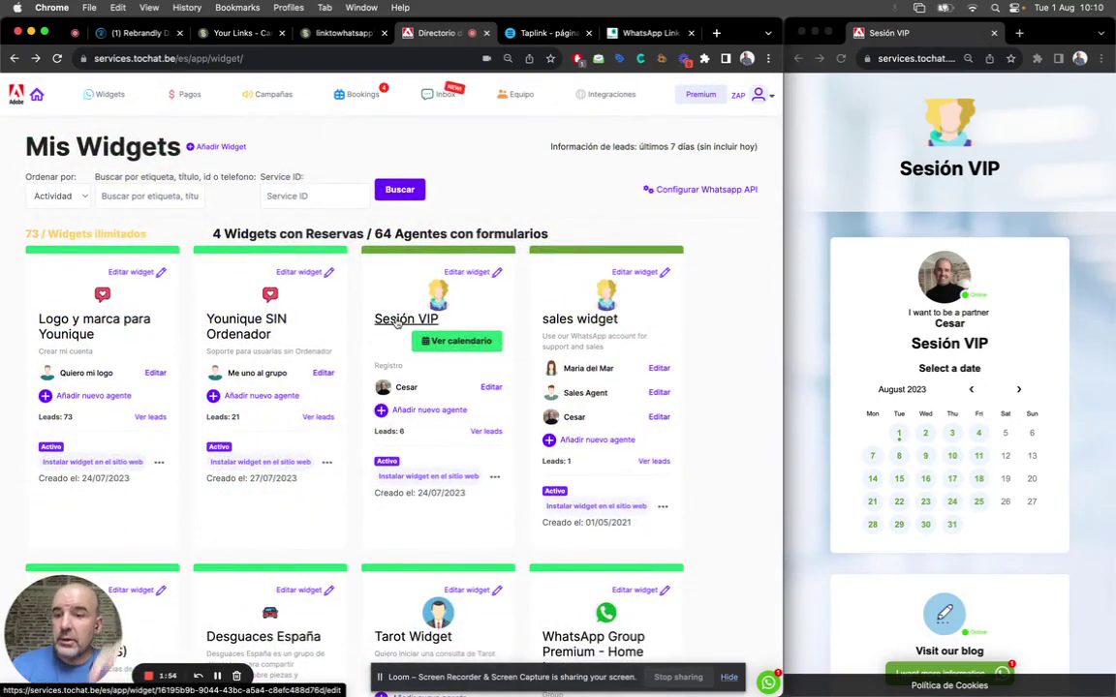
{"action": "left_click", "coordinate": [397, 320]}
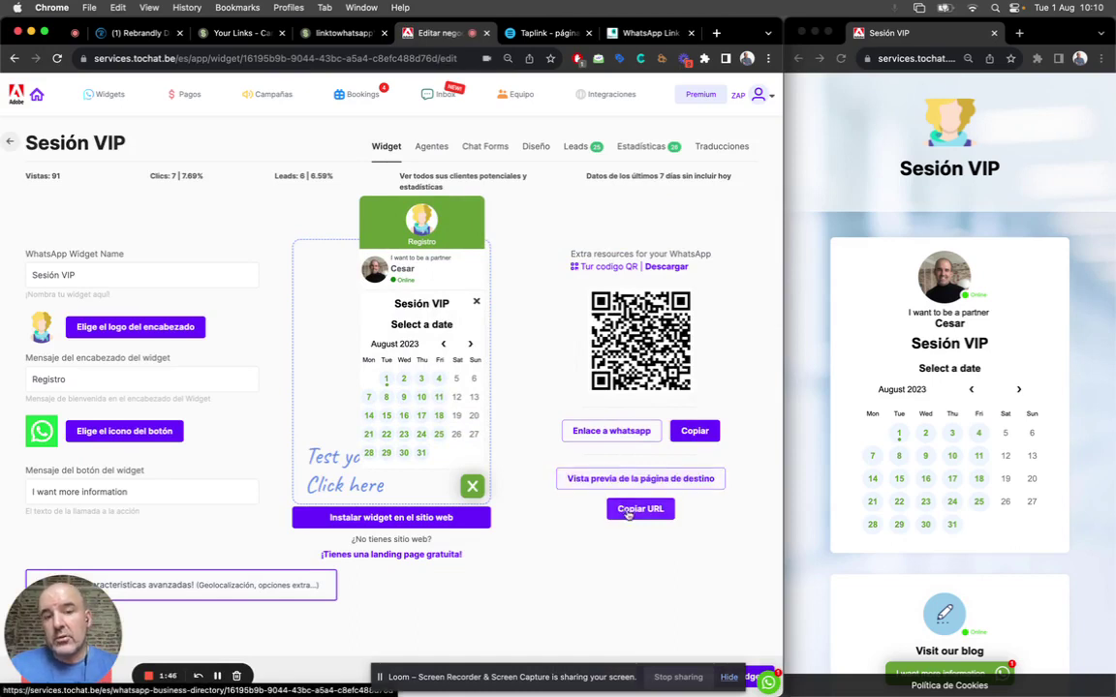
{"action": "left_click", "coordinate": [630, 510]}
Step: Switch to the linktowhatsapp Campsite page and on to the Taplink page editor, and look through the profile's link buttons
{"action": "left_click", "coordinate": [343, 35]}
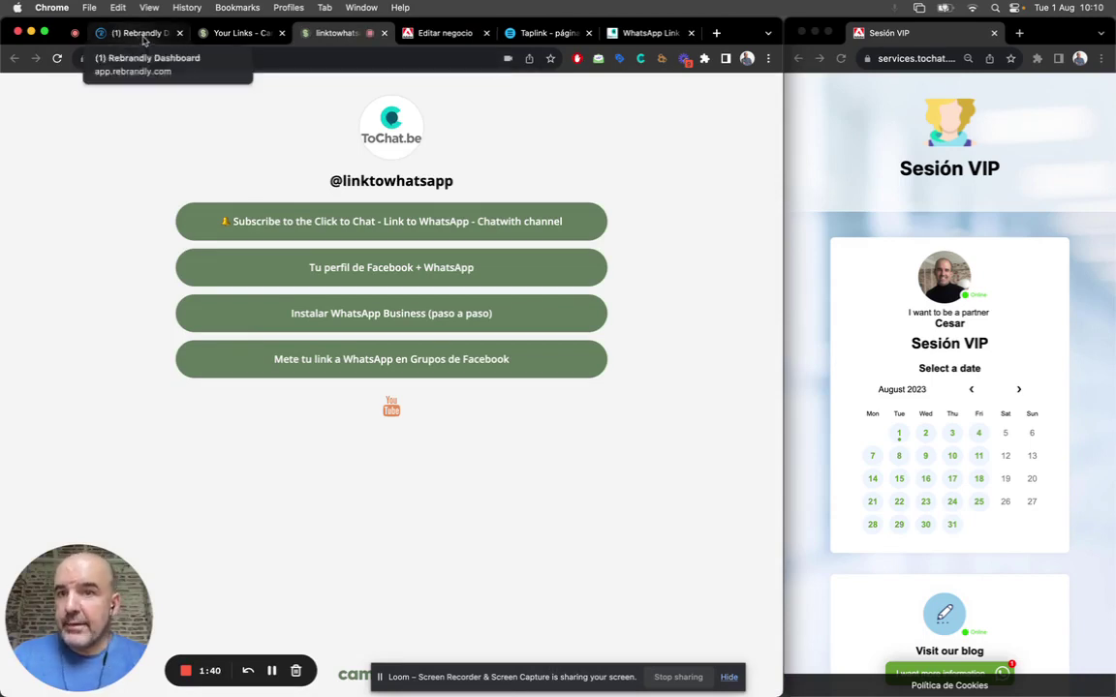
{"action": "left_click", "coordinate": [514, 33]}
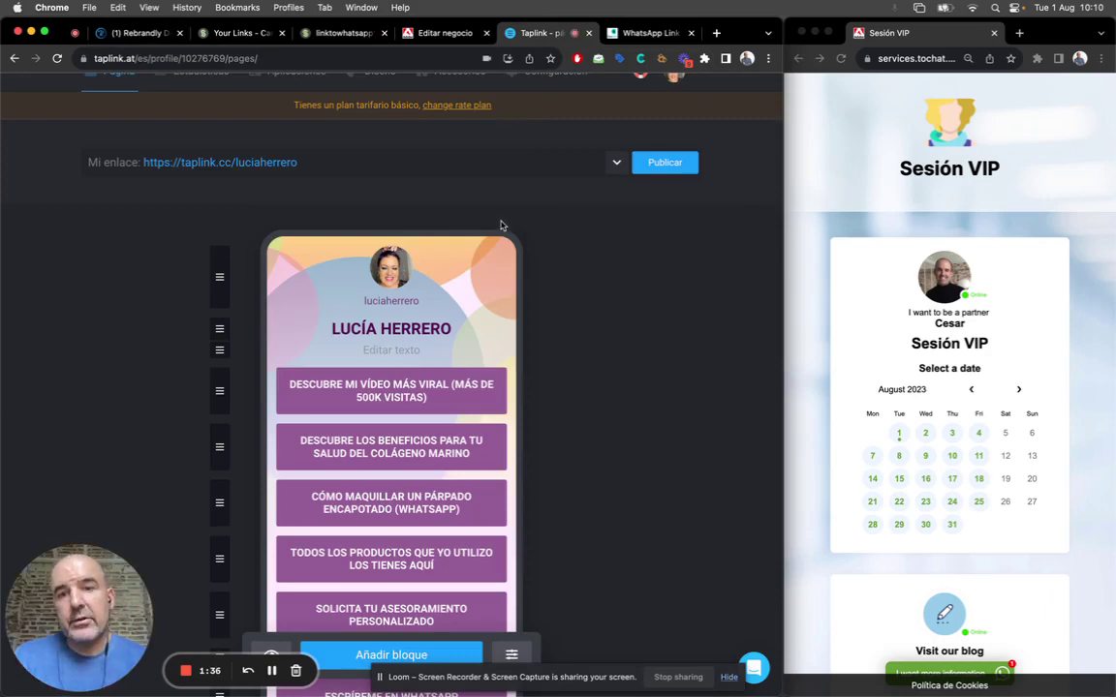
{"action": "scroll", "coordinate": [360, 354], "scroll_direction": "down", "scroll_amount": 3}
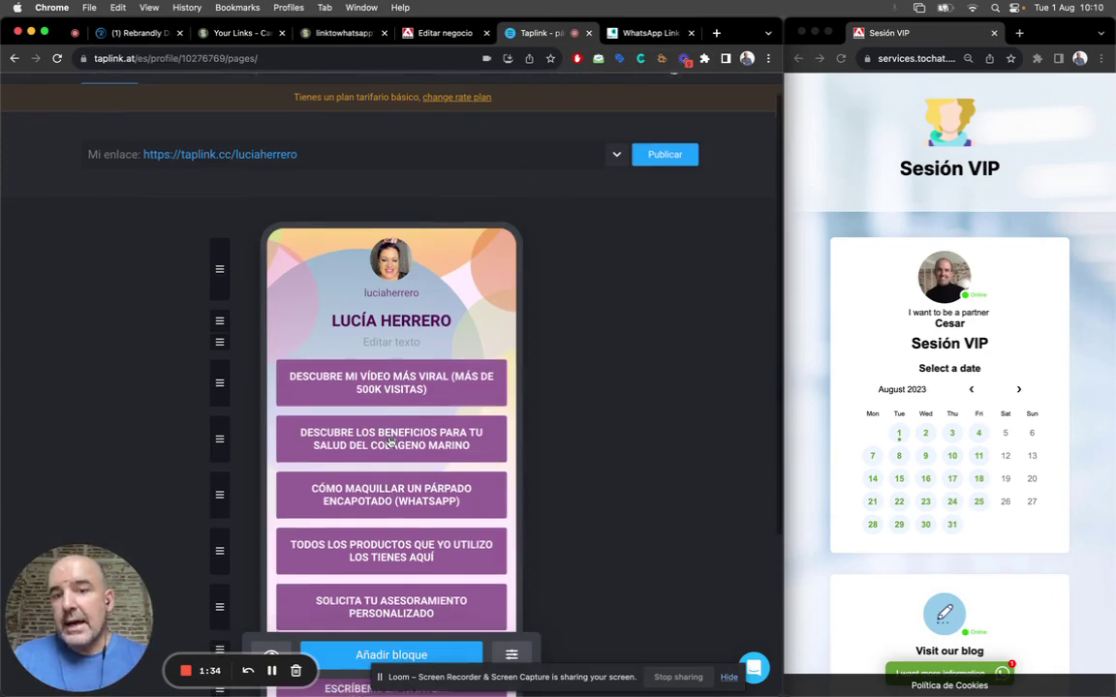